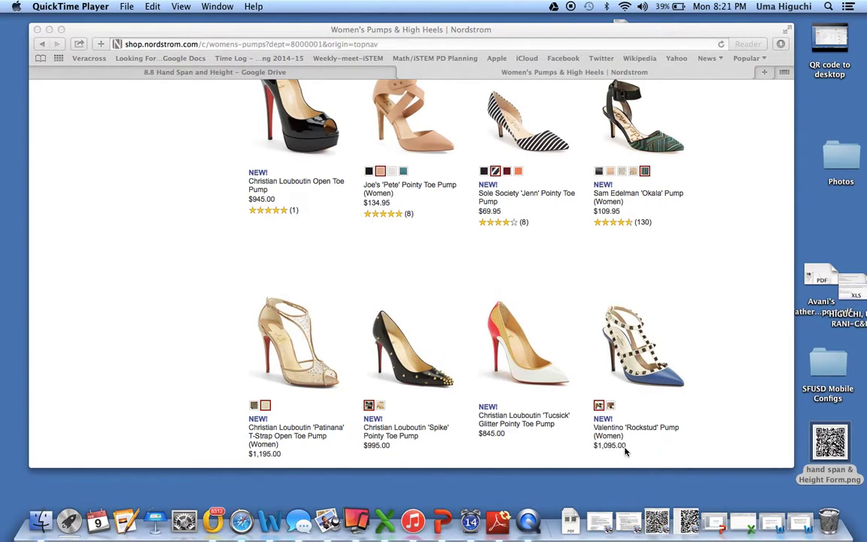
# Switch to Google Drive and create a new Google Docs document in the 8.8 Hand Span and Height folder.
pyautogui.click(253, 73)
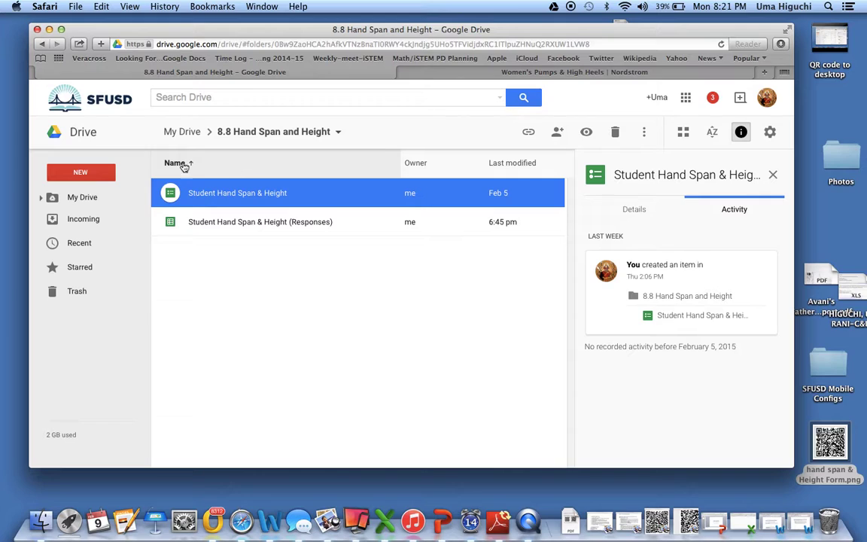
pyautogui.click(81, 170)
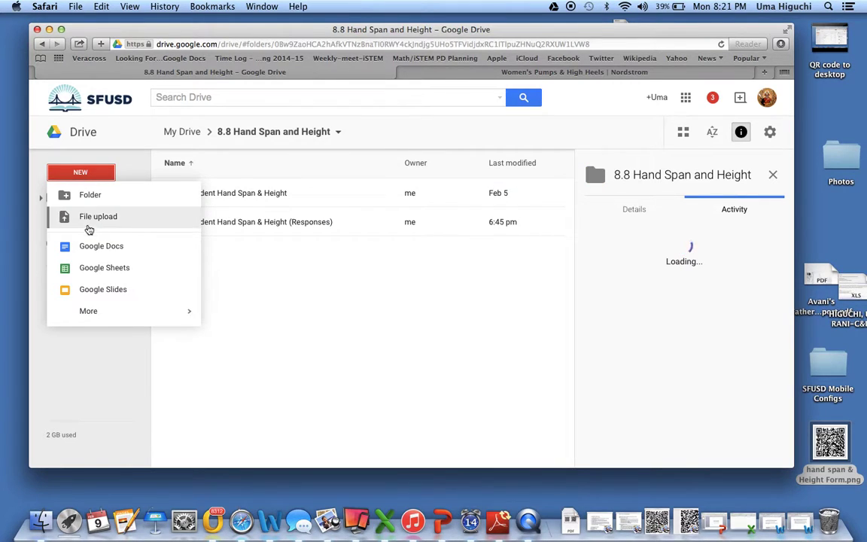
pyautogui.click(92, 248)
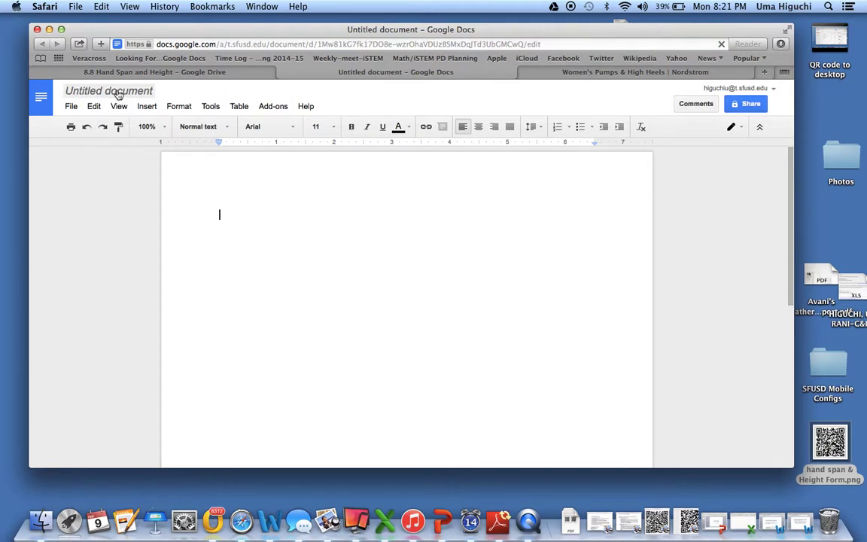
# Rename the untitled document as "QR codes for 8.8".
pyautogui.click(118, 92)
pyautogui.write('q')
pyautogui.press('BackSpace')
pyautogui.write('QR codes for 8.8')
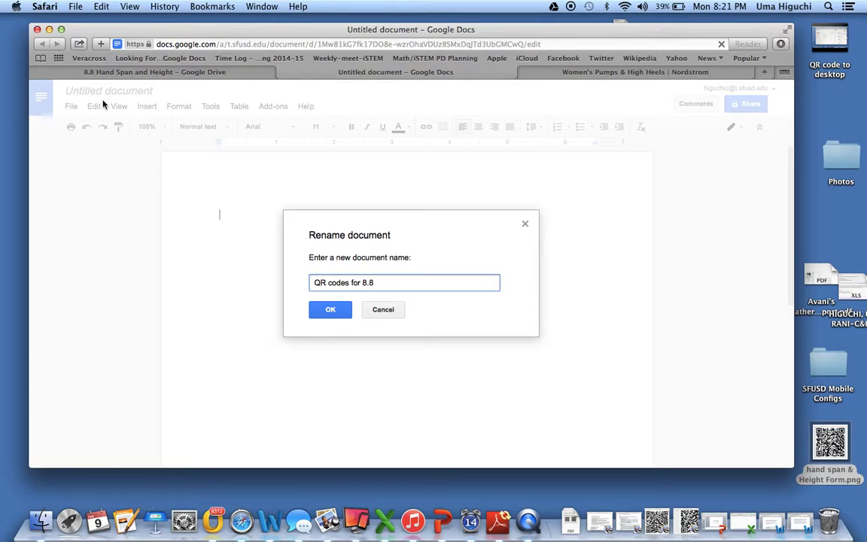
pyautogui.click(331, 308)
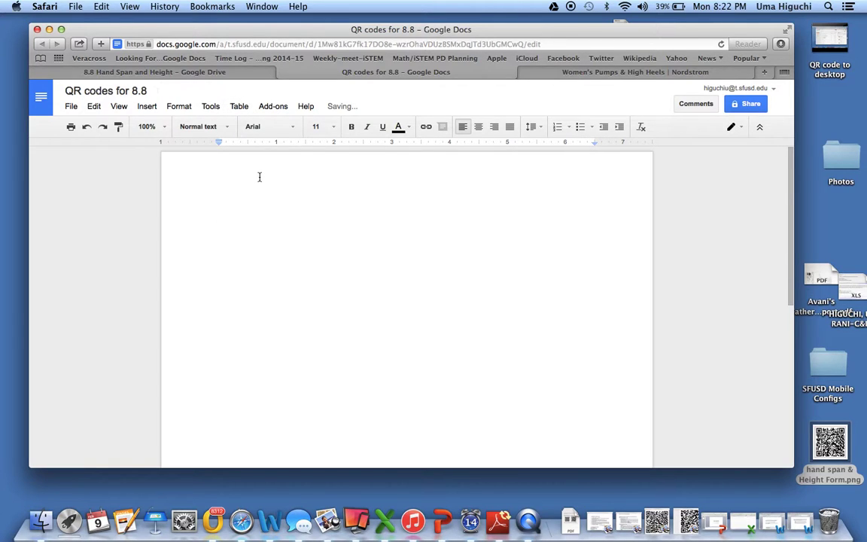
# Insert a table with two columns and two rows into the blank document.
pyautogui.click(239, 107)
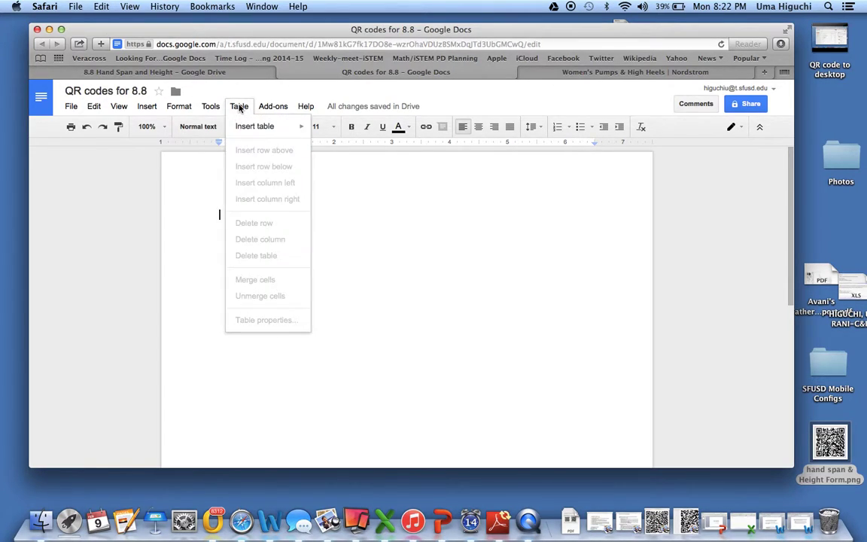
pyautogui.moveTo(270, 131)
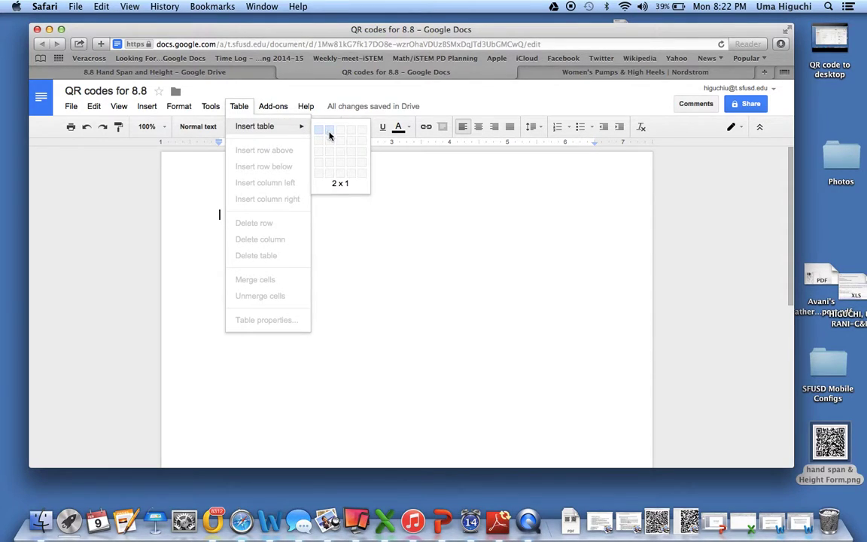
pyautogui.click(329, 141)
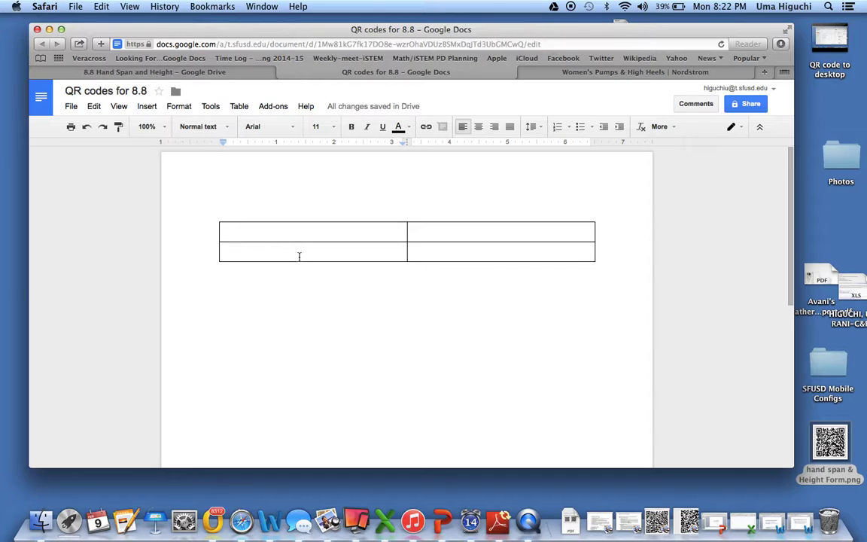
# Enter the heading "Hand Span & Height" in the table's first cell.
pyautogui.write('Hand Sap')
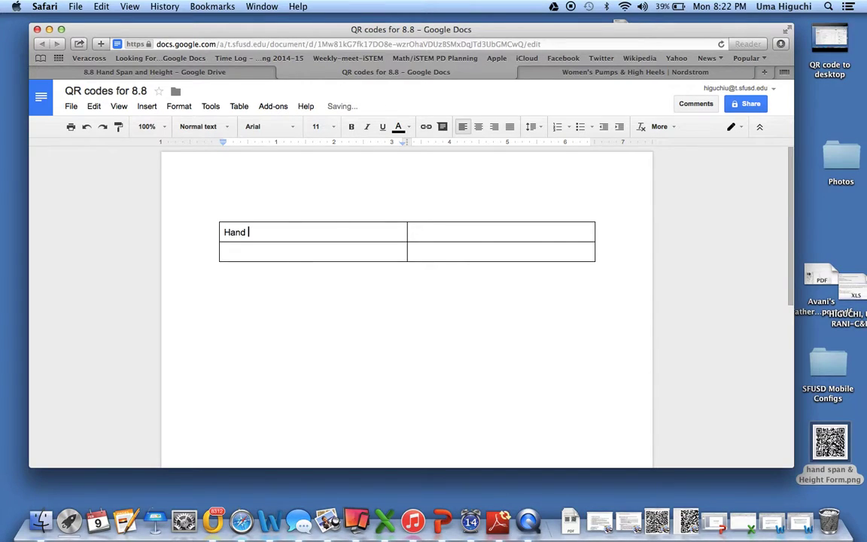
pyautogui.write('n')
pyautogui.press('BackSpace')
pyautogui.press('BackSpace')
pyautogui.press('BackSpace')
pyautogui.press('BackSpace')
pyautogui.write('pan & Height')
# Insert the QR code image "hand span & Height Form.png" from the desktop into the cell below the Hand Span & Height heading.
pyautogui.click(299, 251)
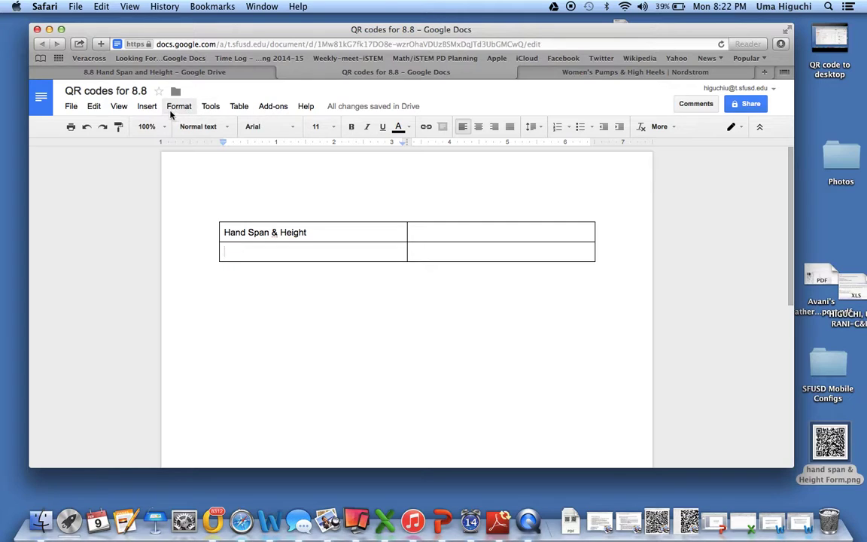
pyautogui.click(144, 108)
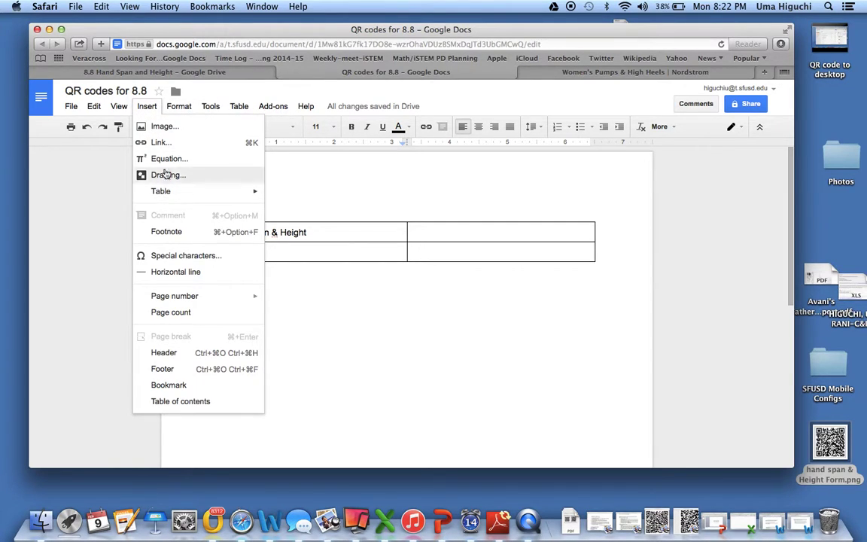
pyautogui.click(164, 128)
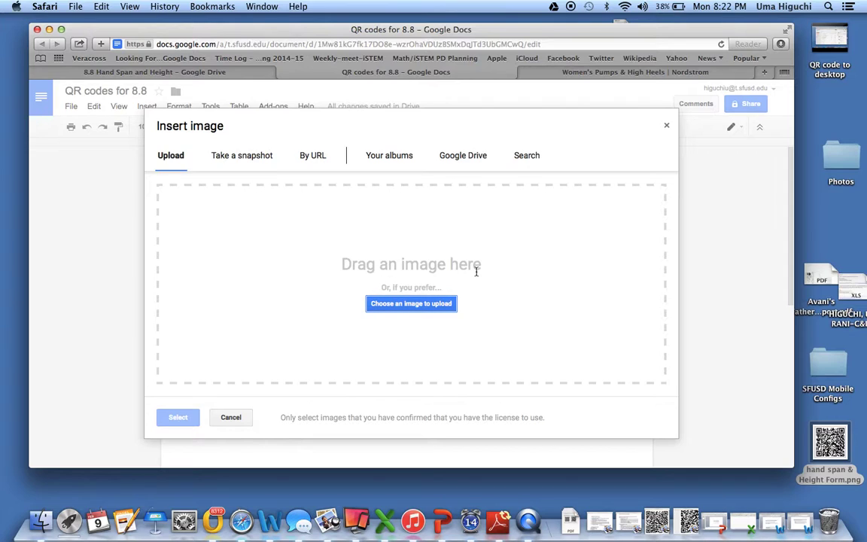
pyautogui.moveTo(830, 445); pyautogui.dragTo(407, 267)
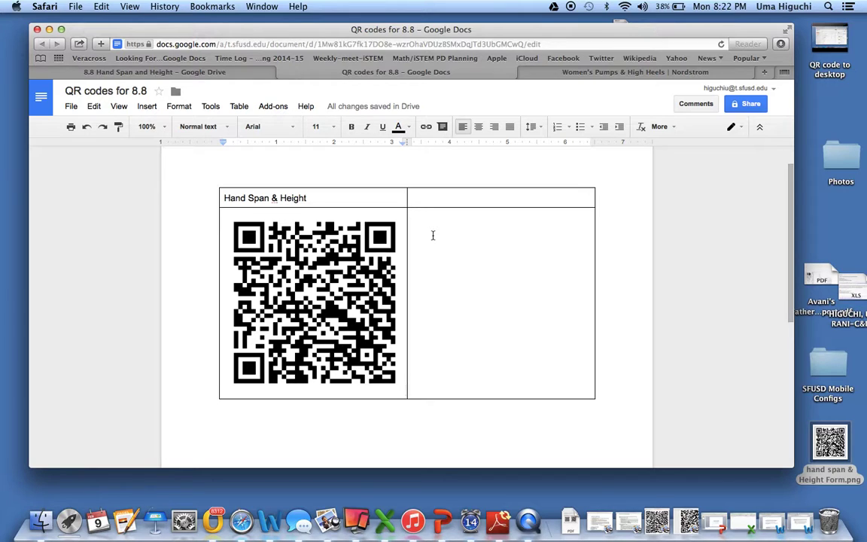
# Open the live version of the Student Hand Span & Height form from the Drive folder and copy its web address.
pyautogui.click(177, 73)
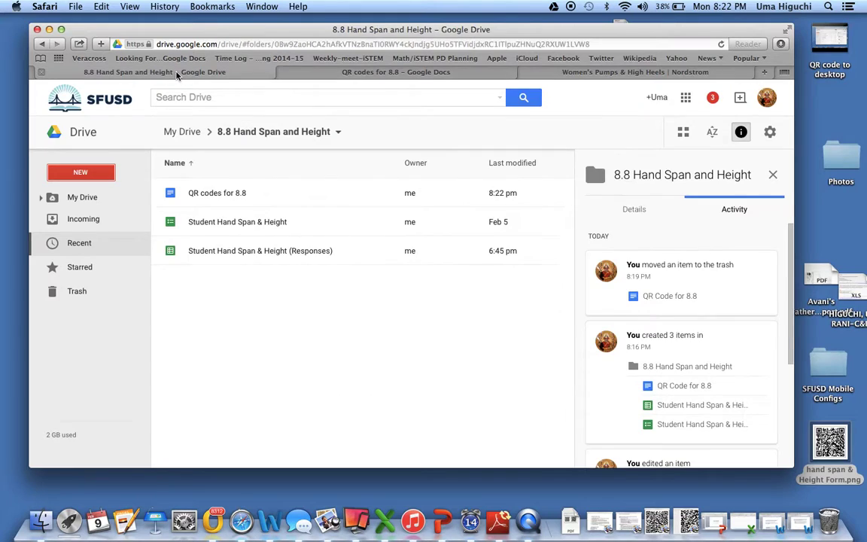
pyautogui.doubleClick(222, 227)
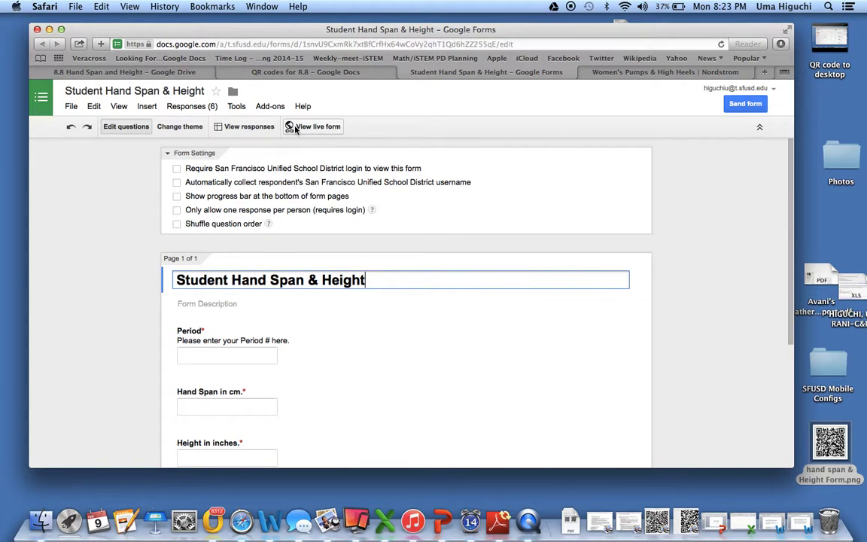
pyautogui.click(295, 127)
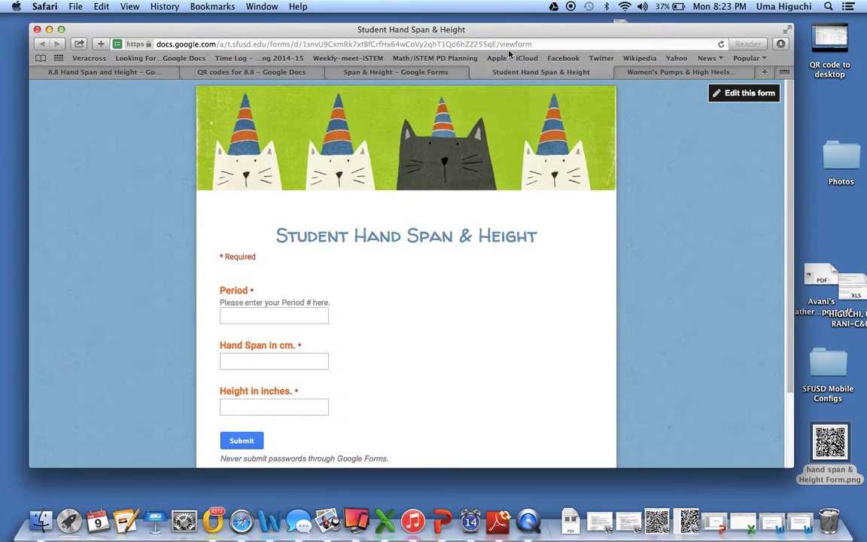
pyautogui.click(121, 45)
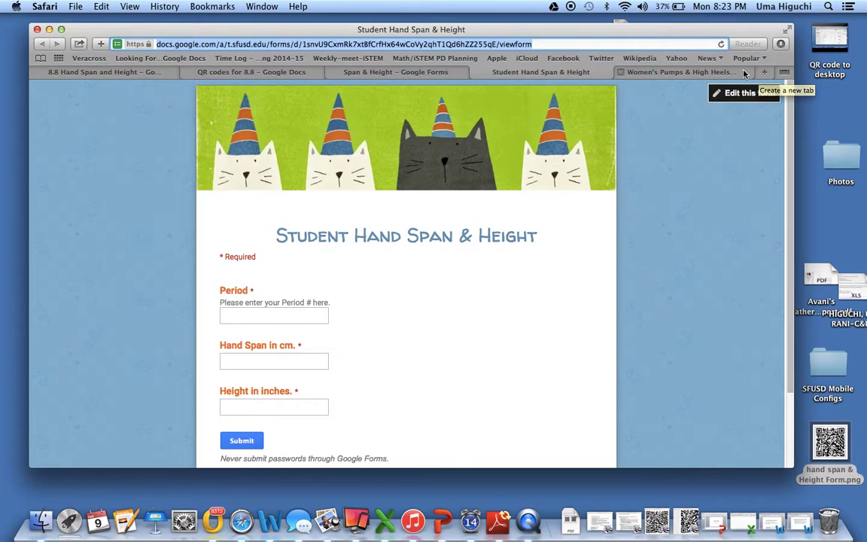
# Replace the Nordstrom page with a web search for "google short url" and open the Google URL Shortener result.
pyautogui.click(692, 71)
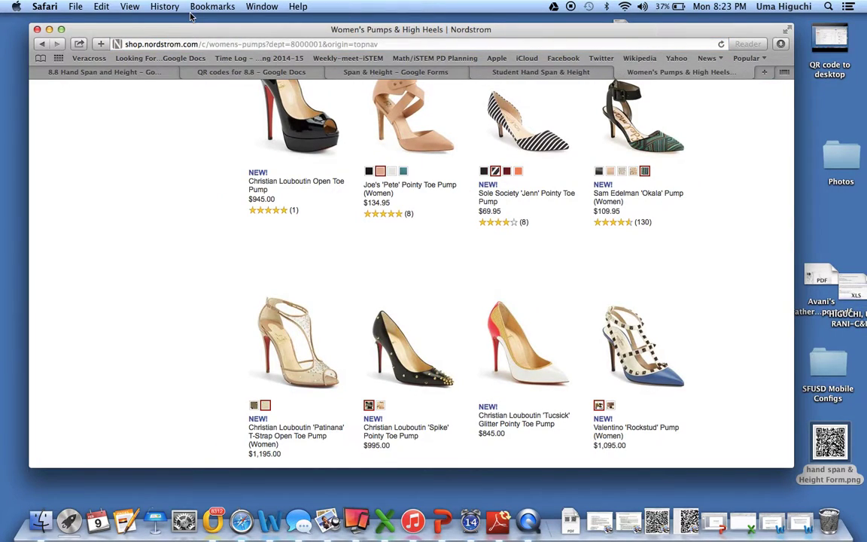
pyautogui.click(117, 45)
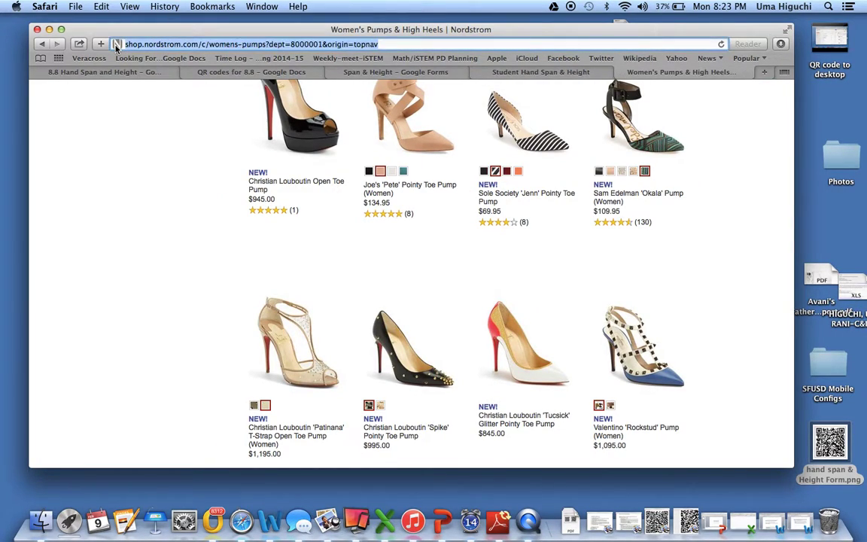
pyautogui.write('go')
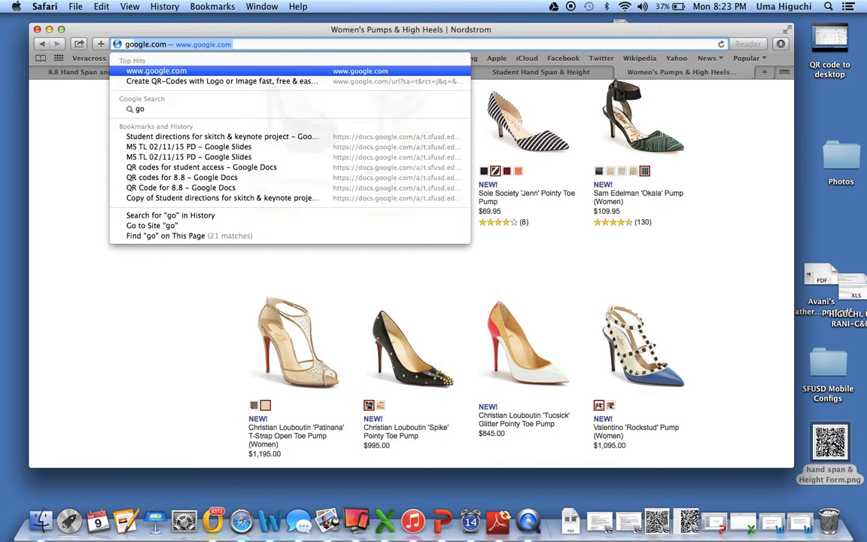
pyautogui.write('ogle ')
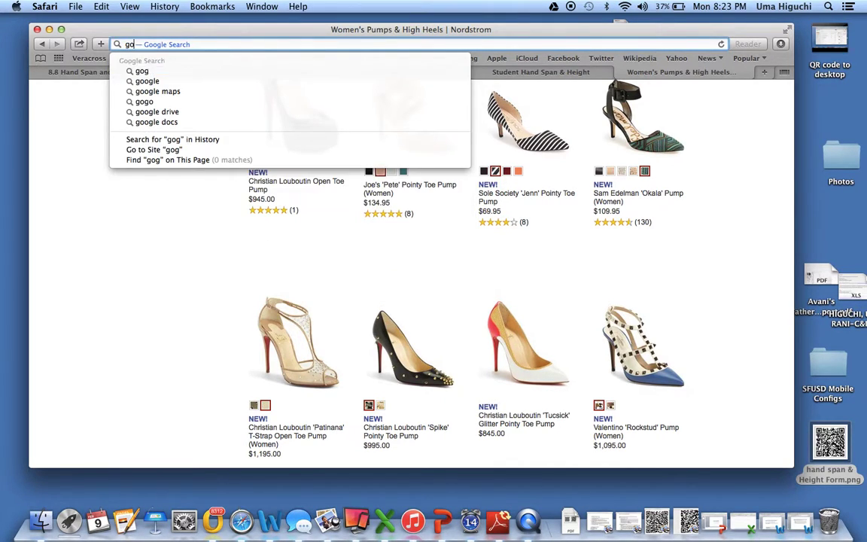
pyautogui.write('short url')
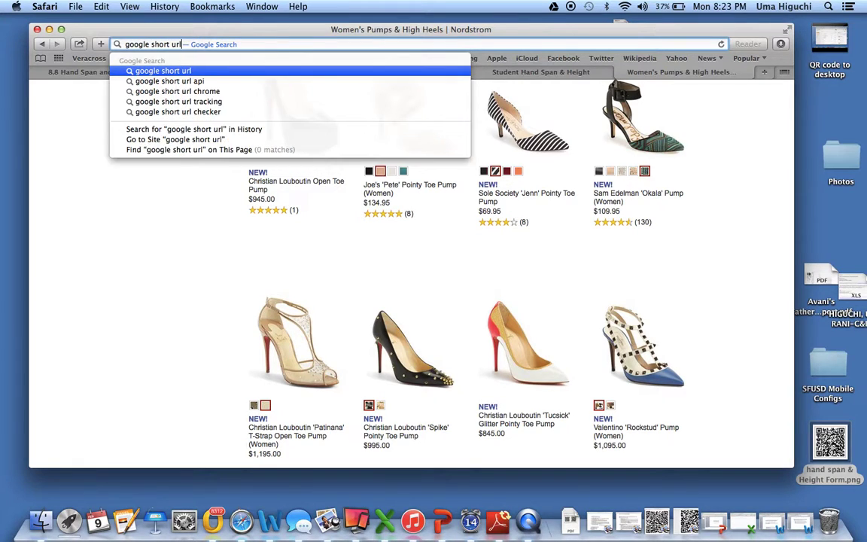
pyautogui.press('Return')
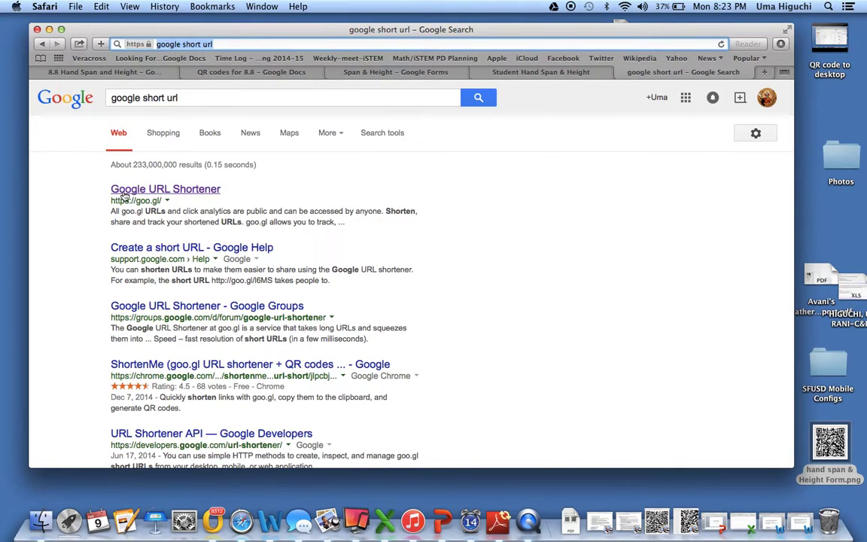
pyautogui.click(154, 193)
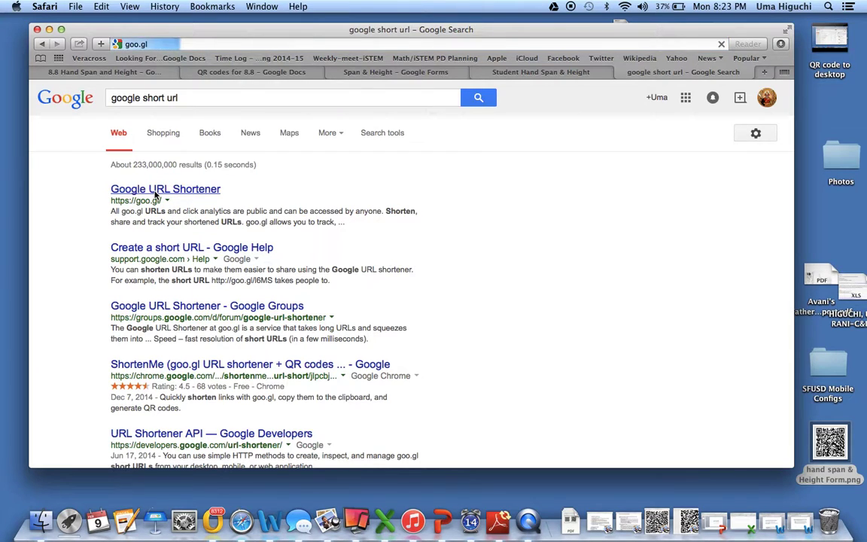
# Paste the form's long address into the URL shortener and generate a short URL.
pyautogui.click(150, 187)
pyautogui.press('super+v')
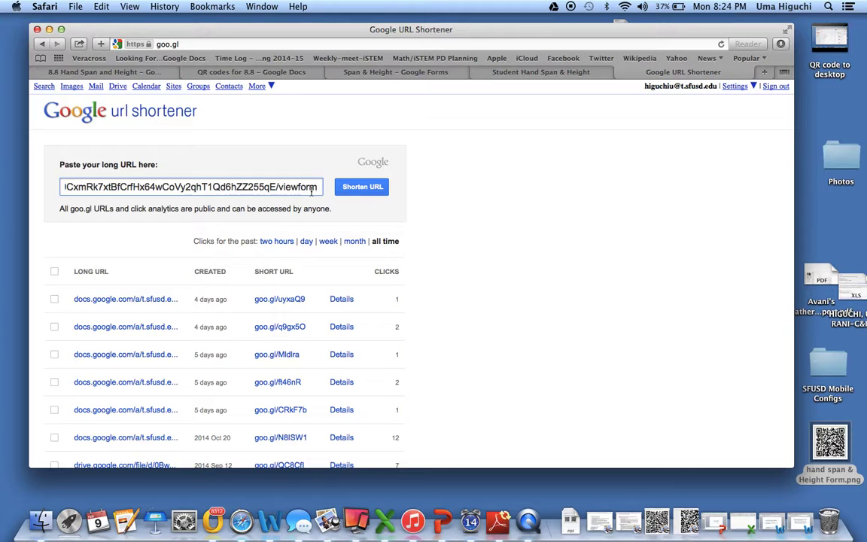
pyautogui.click(368, 189)
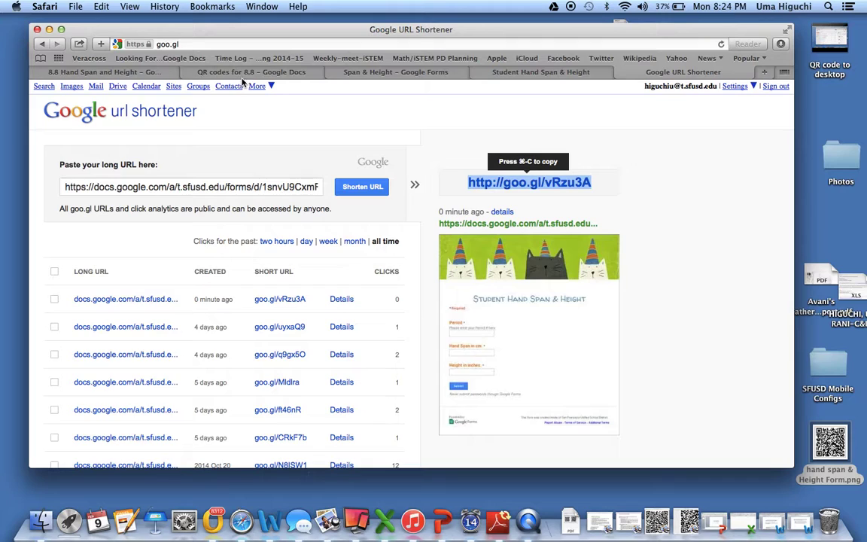
pyautogui.click(264, 74)
pyautogui.click(448, 234)
pyautogui.write('http://goo.gl/vRzu3A')
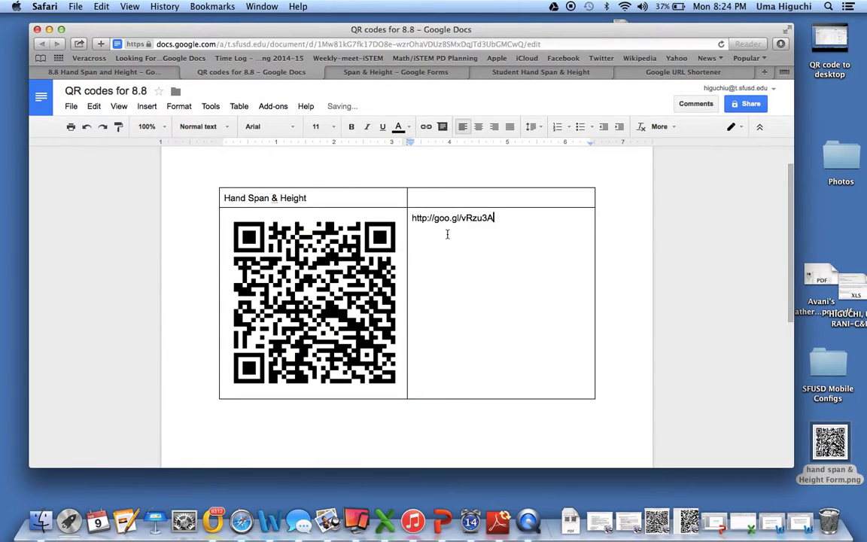
# Try font size 48 on the short link in the table and settle on size 24.
pyautogui.tripleClick(444, 217)
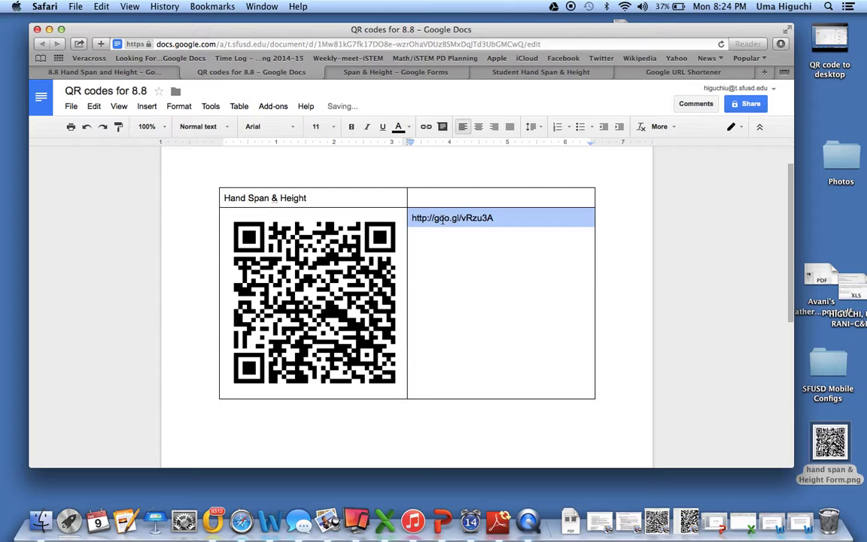
pyautogui.click(335, 128)
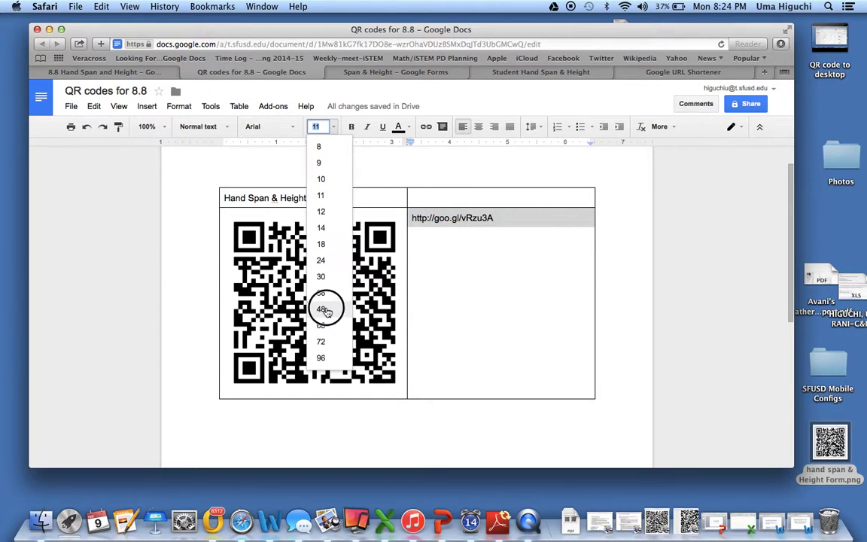
pyautogui.click(326, 309)
pyautogui.click(334, 128)
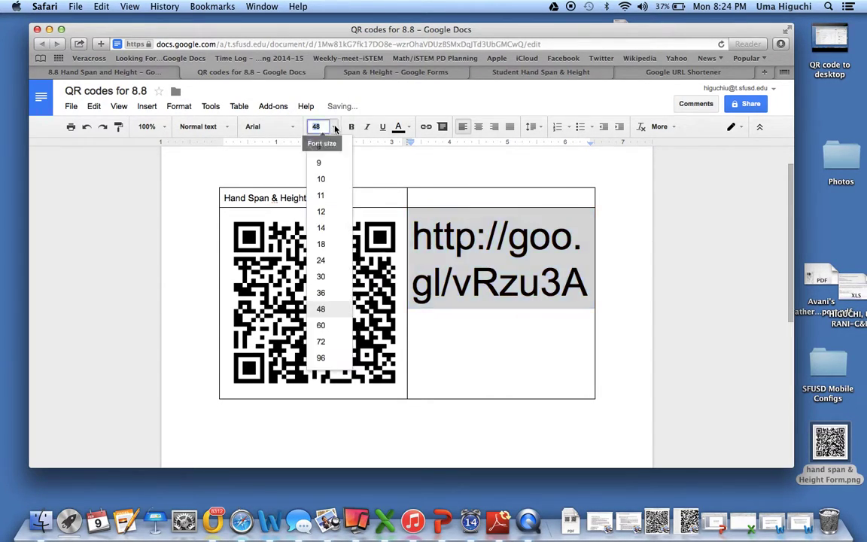
pyautogui.click(326, 262)
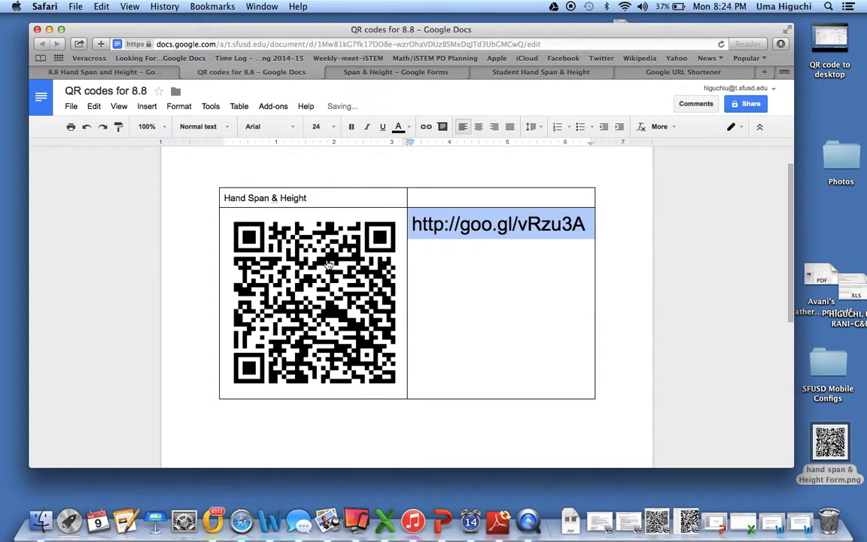
pyautogui.click(496, 327)
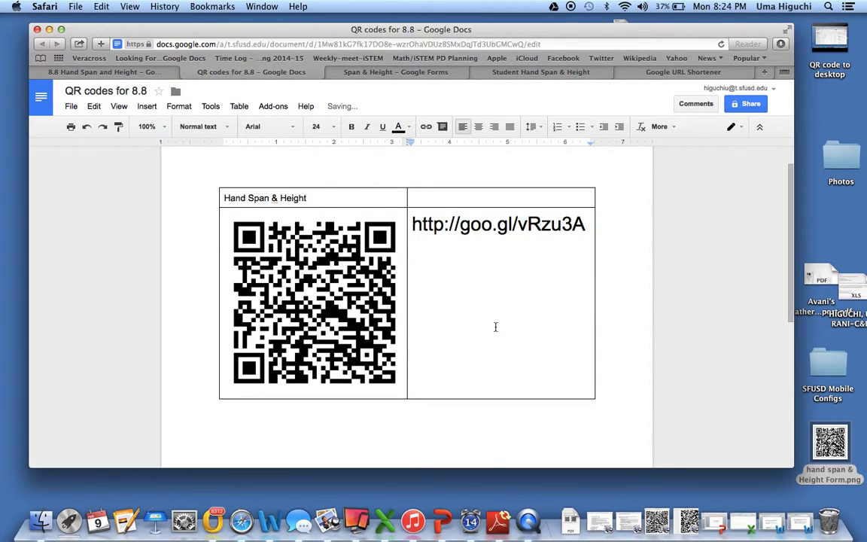